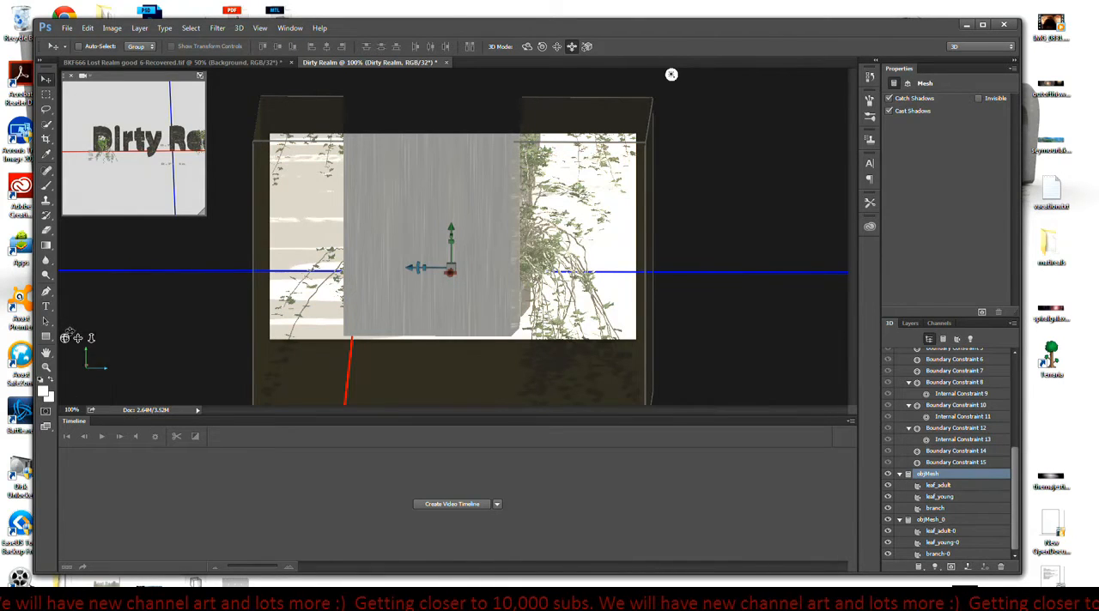
- Orbit, dolly and pan the 3D camera to frame the entire Dirty Realm text, and test-render the scene, stopping the render early
drag(64, 337, 126, 252)
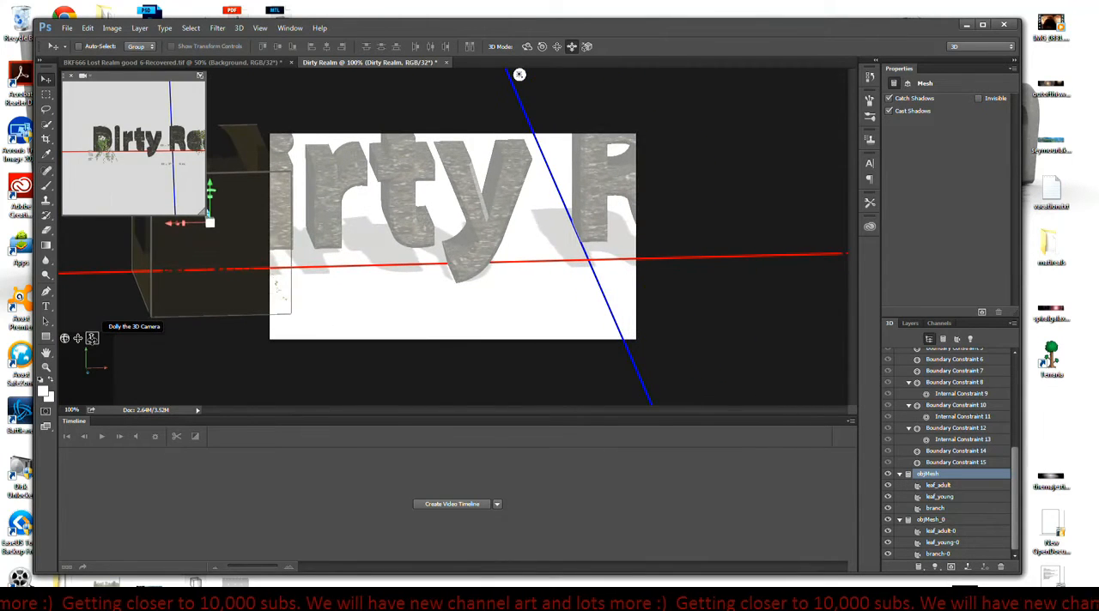
drag(92, 340, 116, 248)
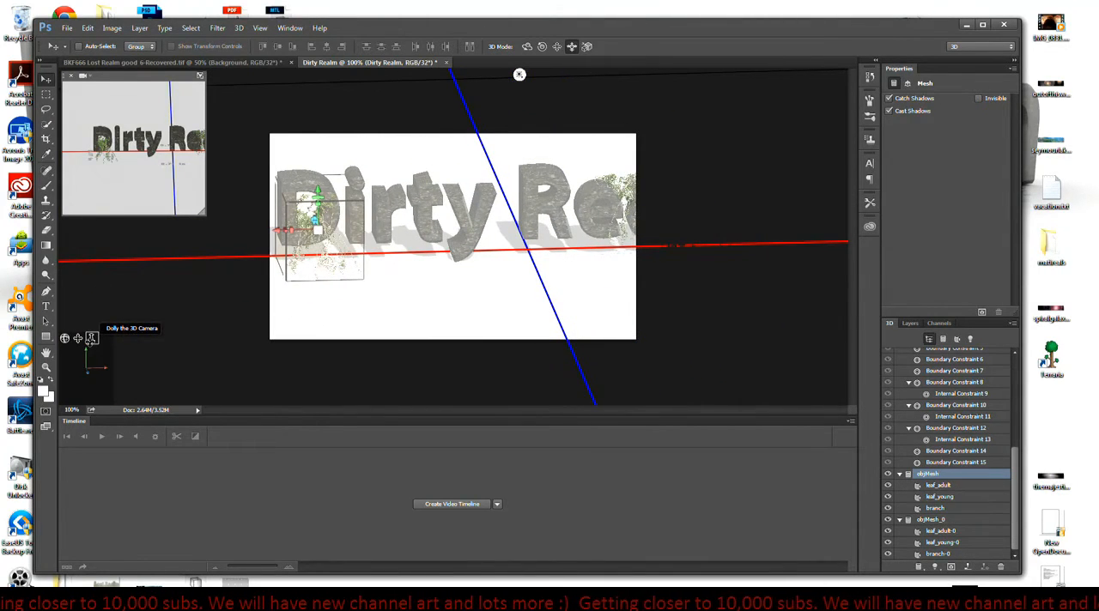
drag(91, 340, 87, 309)
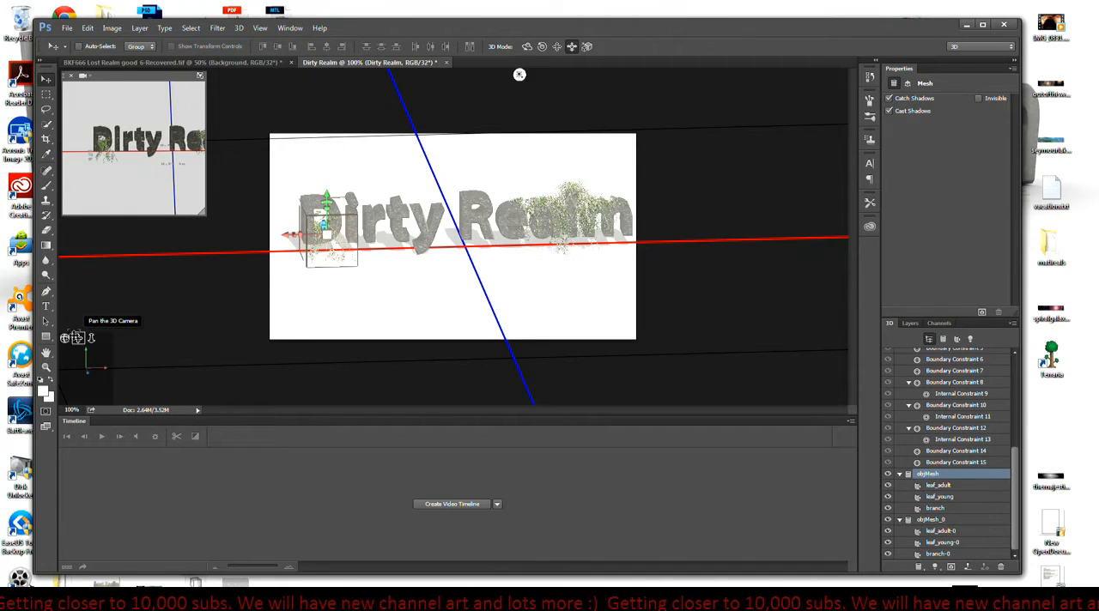
mouse_move(78, 337)
mouse_down()
mouse_move(67, 342)
mouse_move(75, 338)
mouse_up()
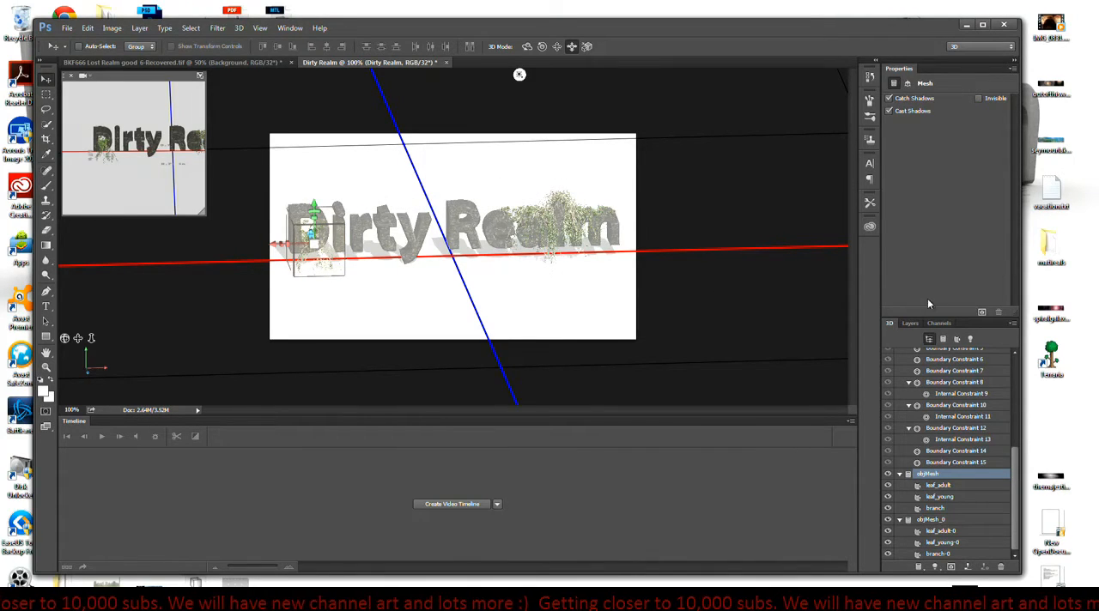
click(982, 313)
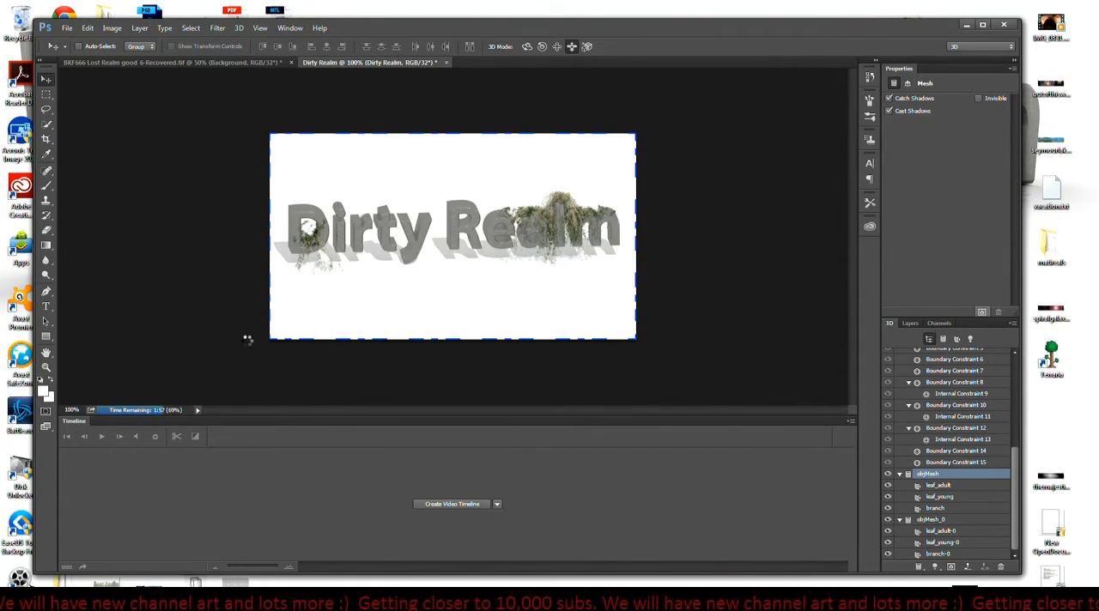
key(Escape)
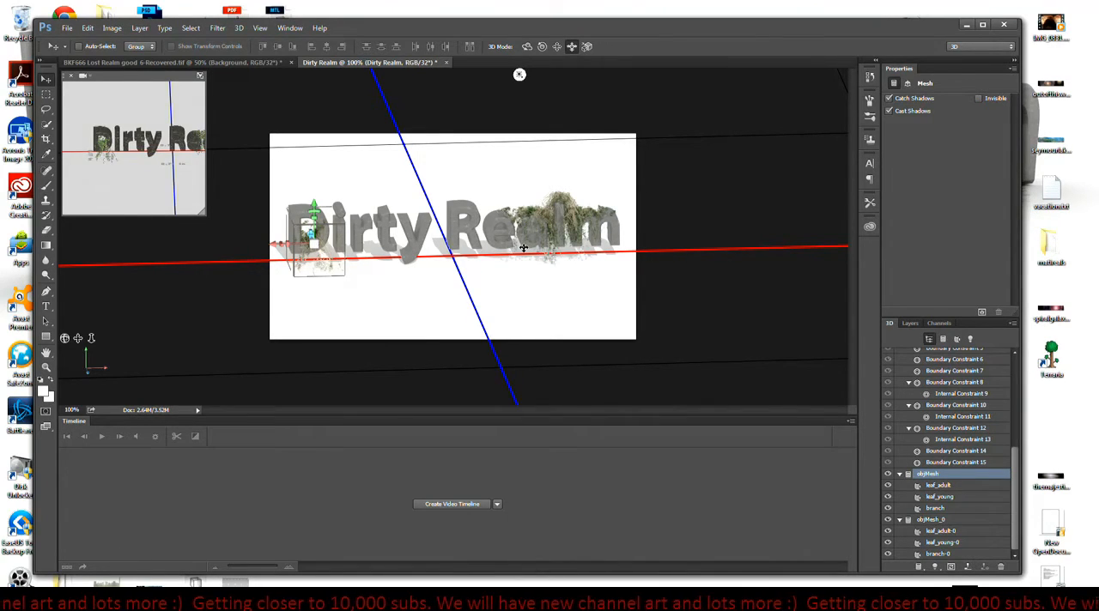
- Create a video timeline for the Dirty Realm layer
click(468, 507)
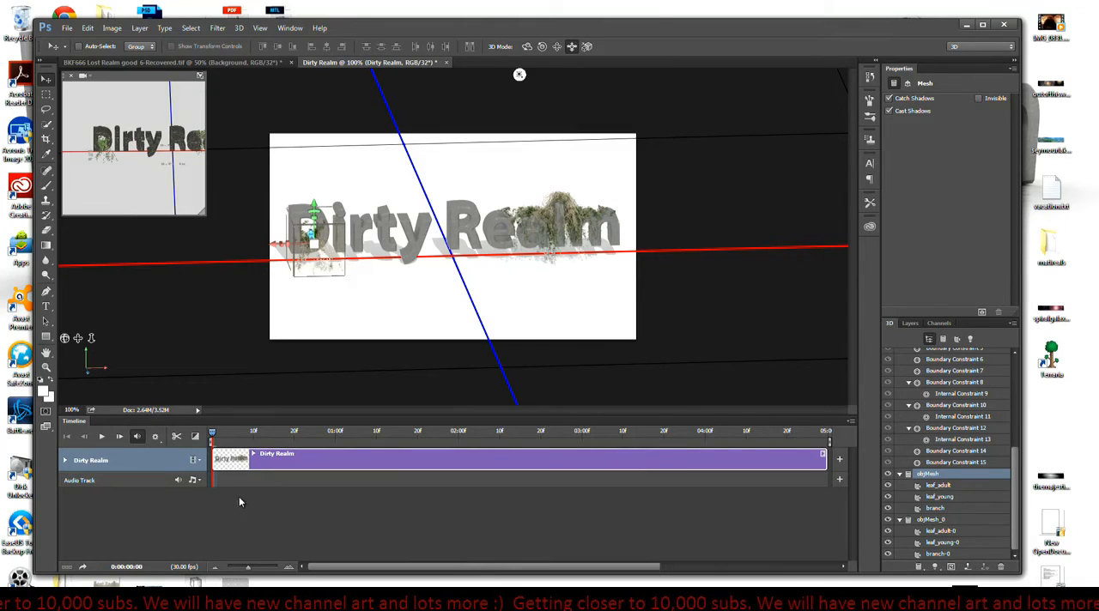
click(200, 460)
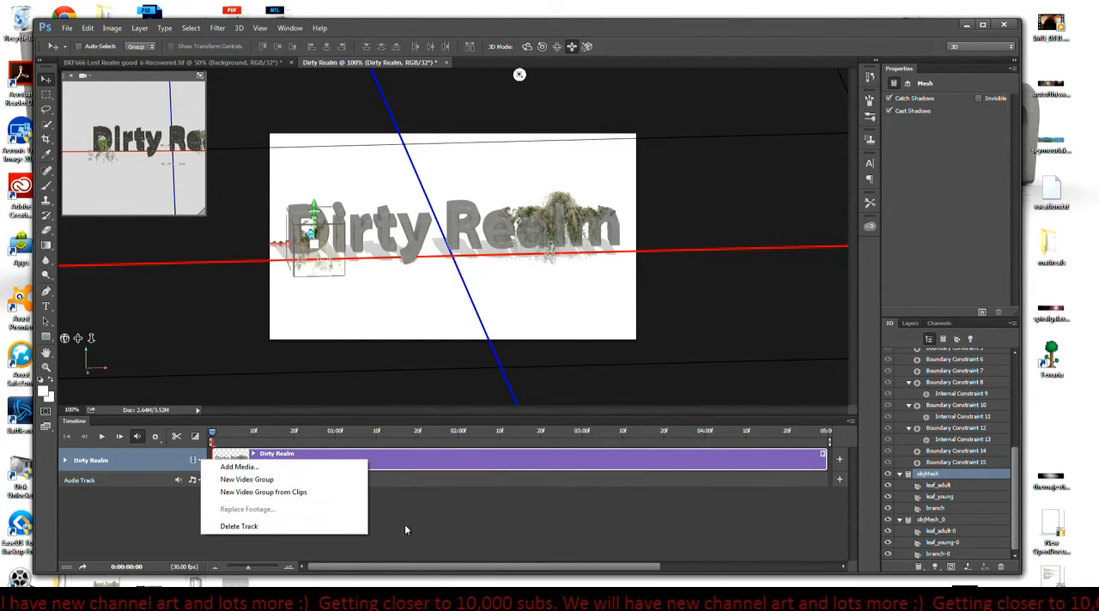
click(496, 534)
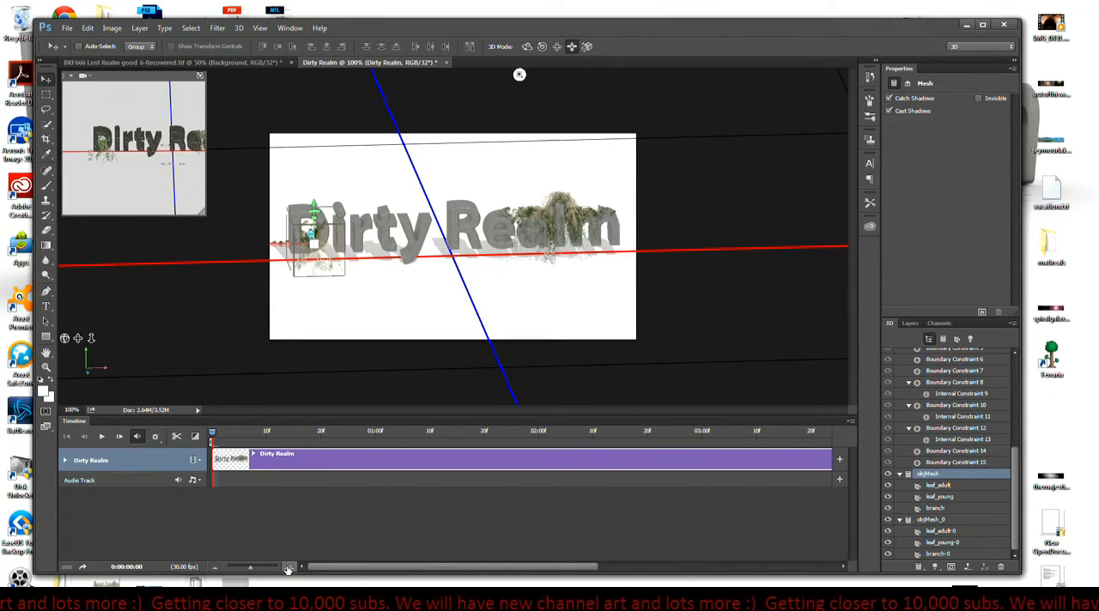
- Shorten the timeline's work area and trim the end of the Dirty Realm clip to 5 frames
click(288, 567)
click(288, 568)
click(289, 567)
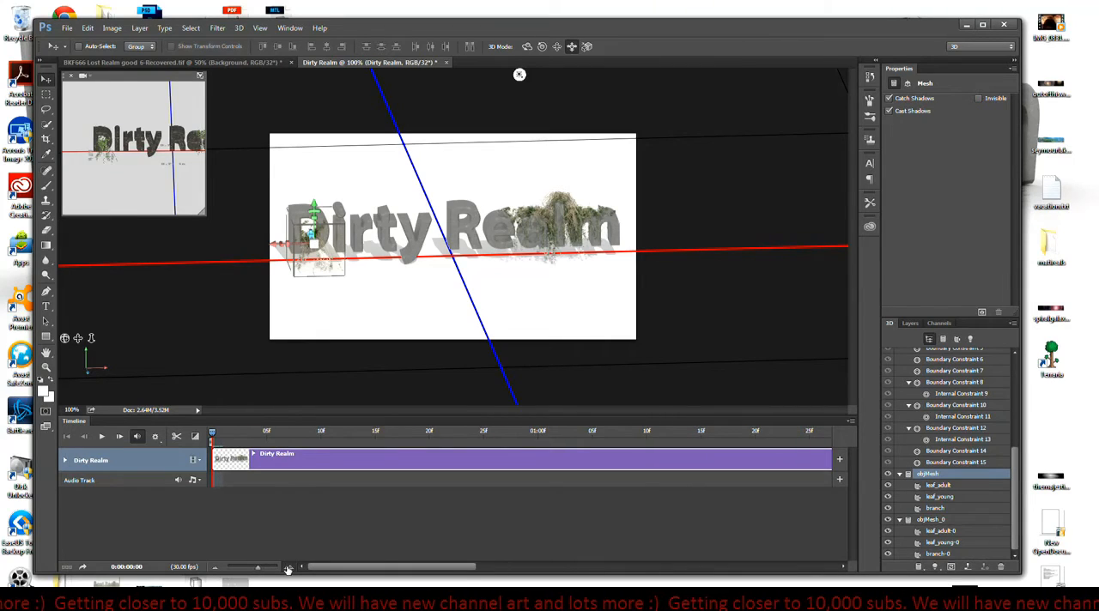
click(288, 567)
click(289, 568)
click(288, 568)
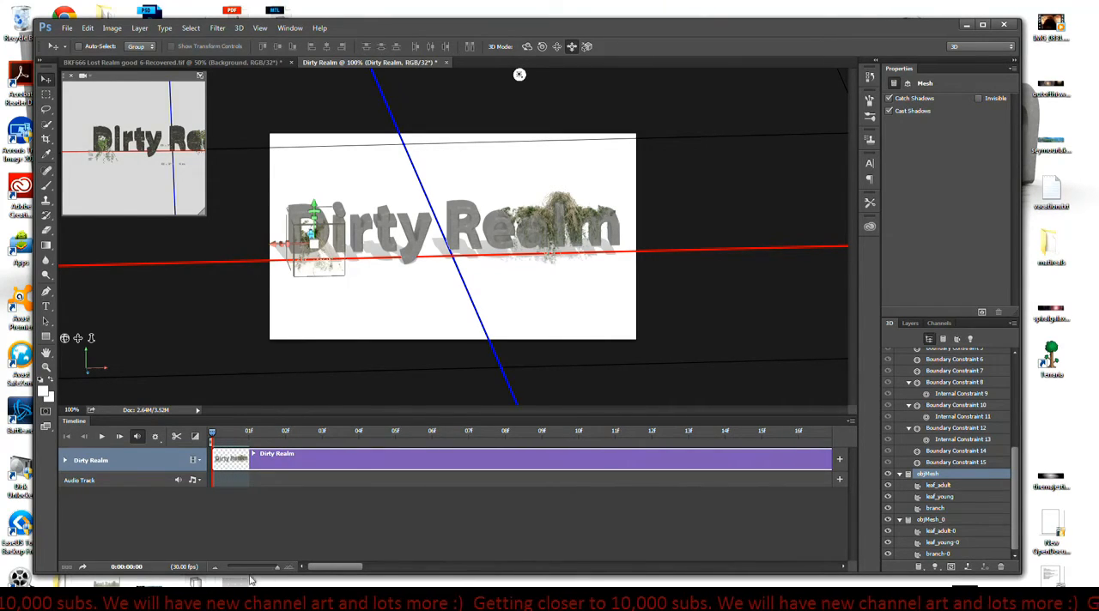
click(216, 568)
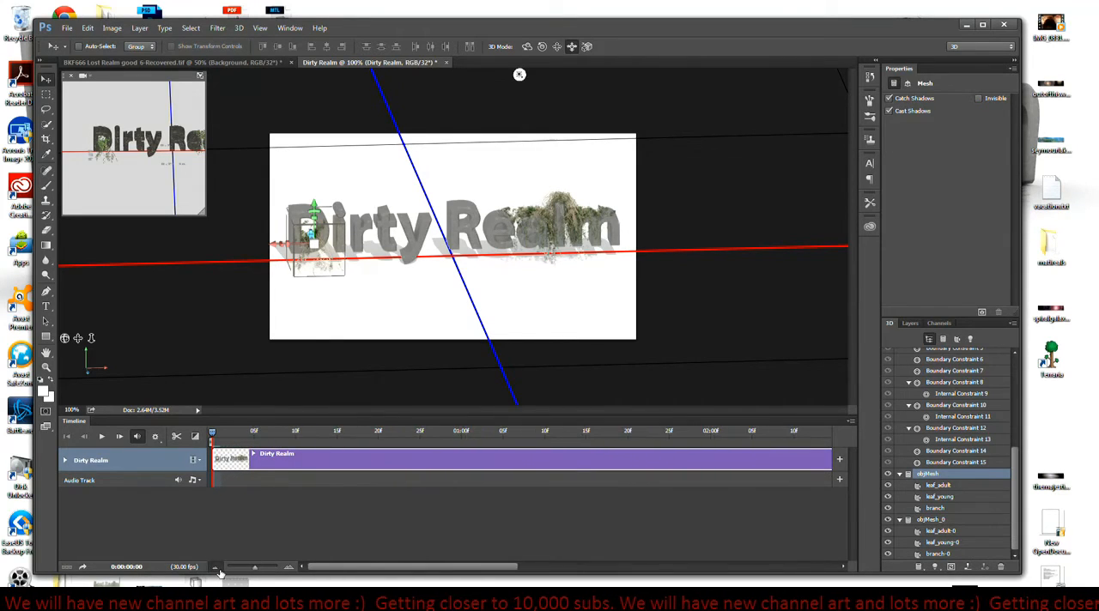
click(217, 568)
click(216, 568)
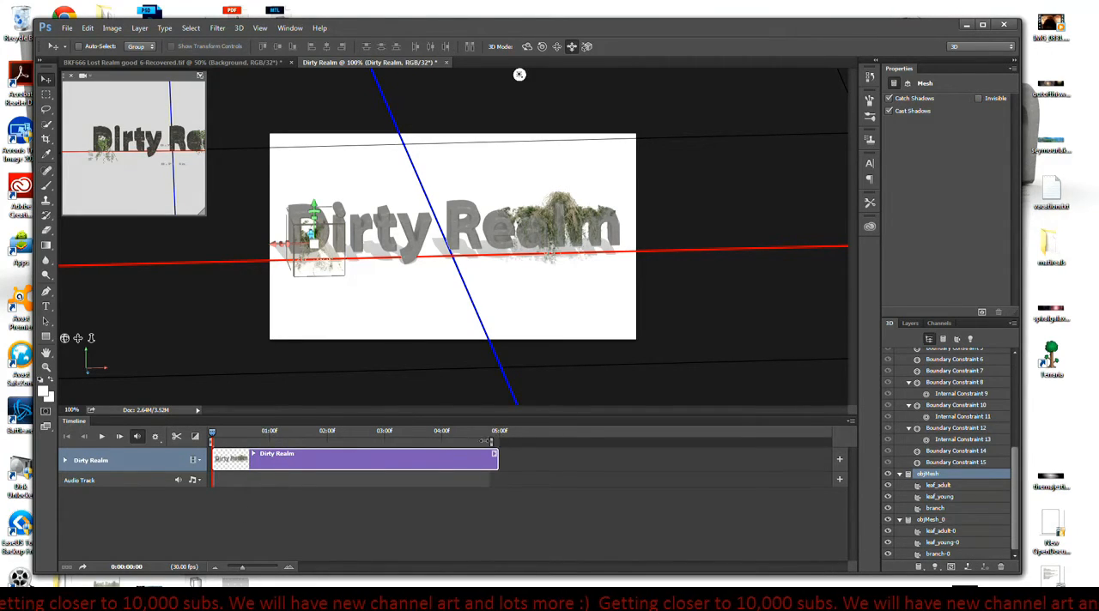
drag(489, 441, 269, 440)
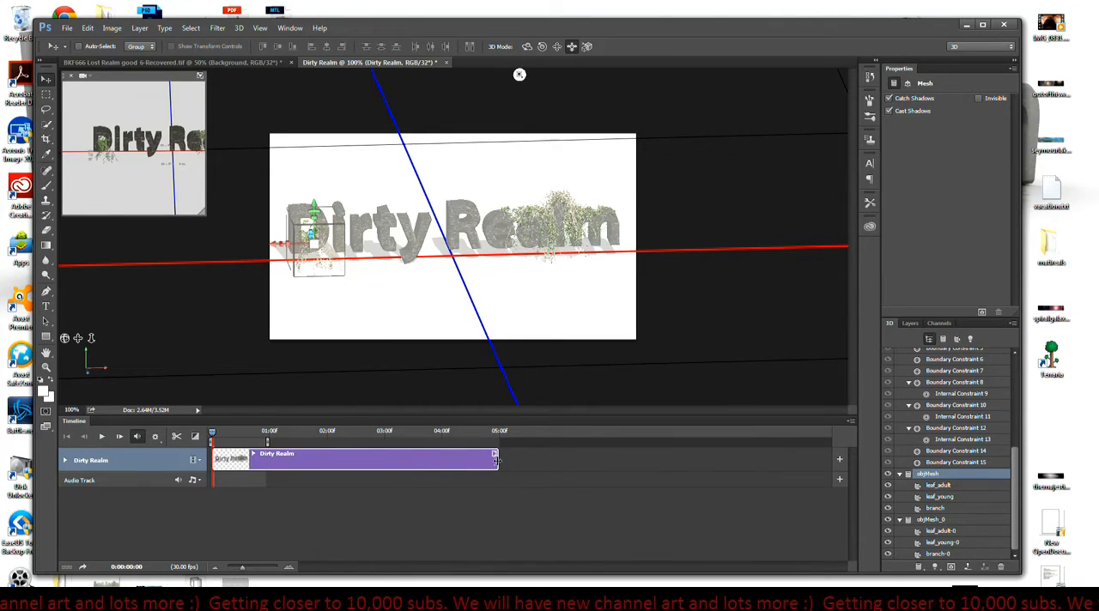
drag(495, 460, 218, 462)
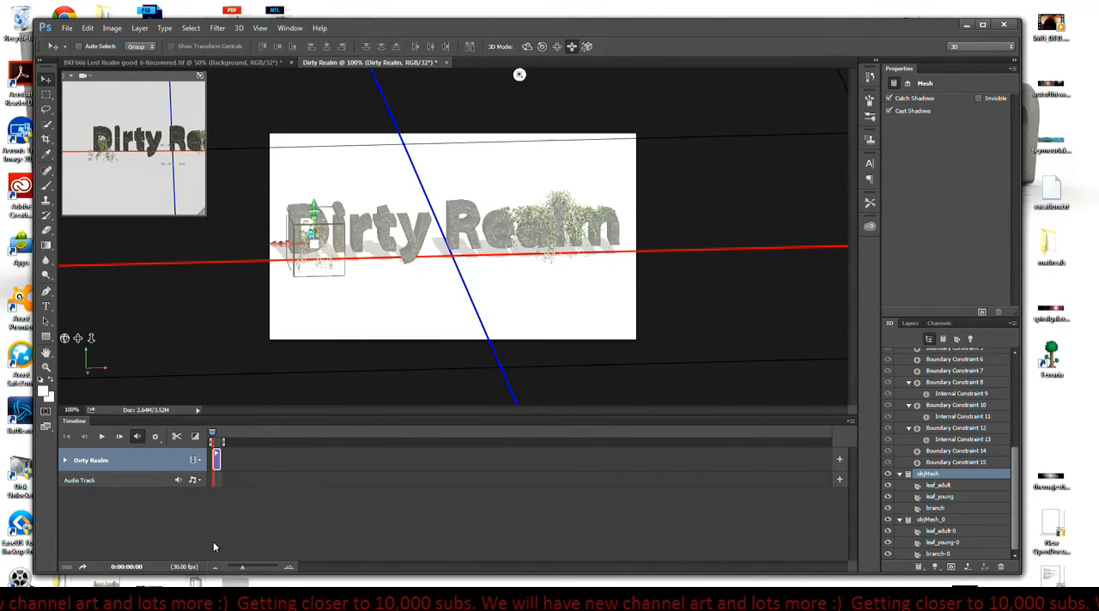
- Examine the end of the trimmed Dirty Realm clip at single-frame scale and play back the timeline
click(289, 566)
click(289, 567)
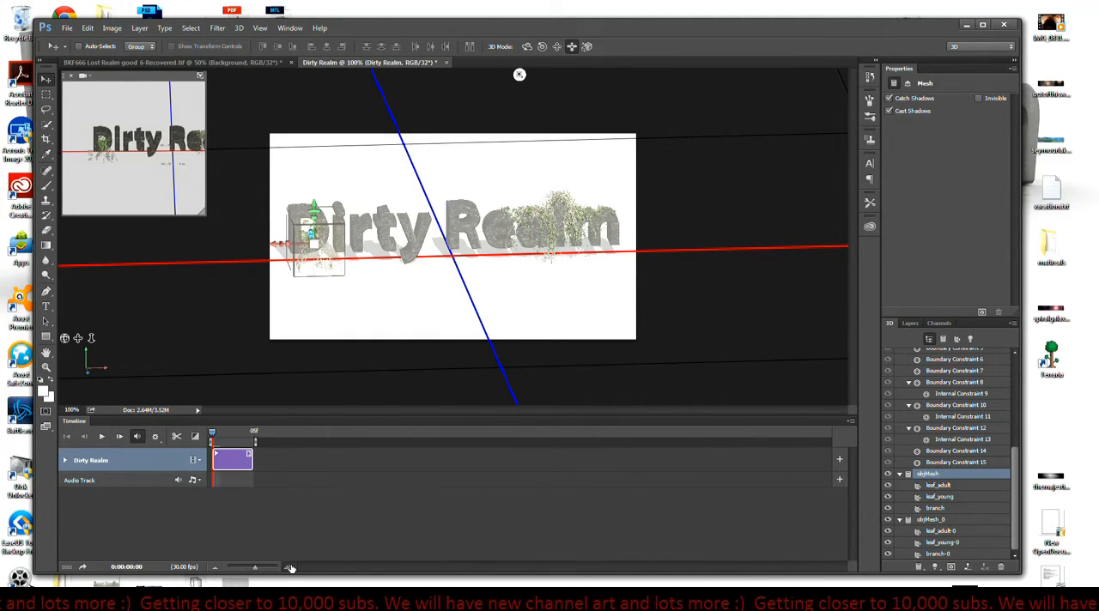
click(289, 567)
click(290, 566)
click(289, 566)
click(290, 565)
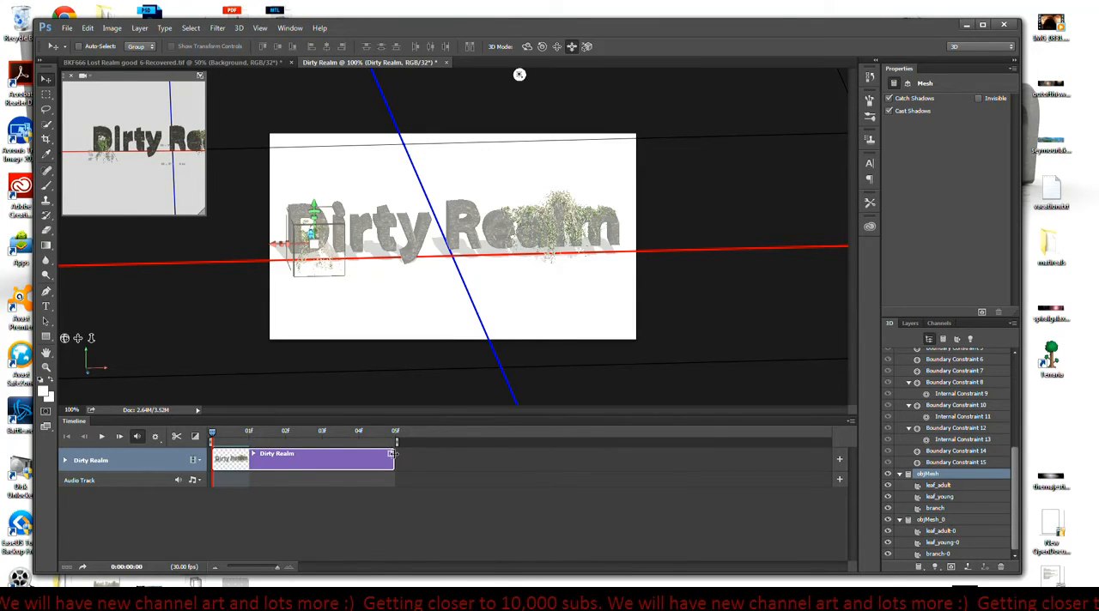
click(395, 460)
click(399, 458)
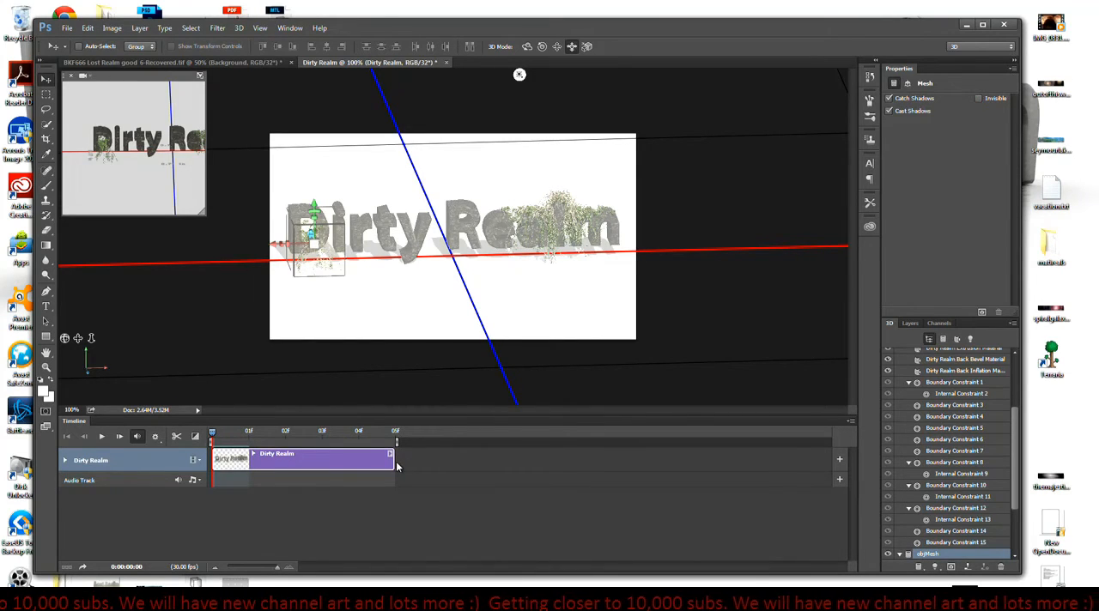
mouse_move(393, 462)
mouse_down()
mouse_move(442, 460)
mouse_move(405, 459)
mouse_up()
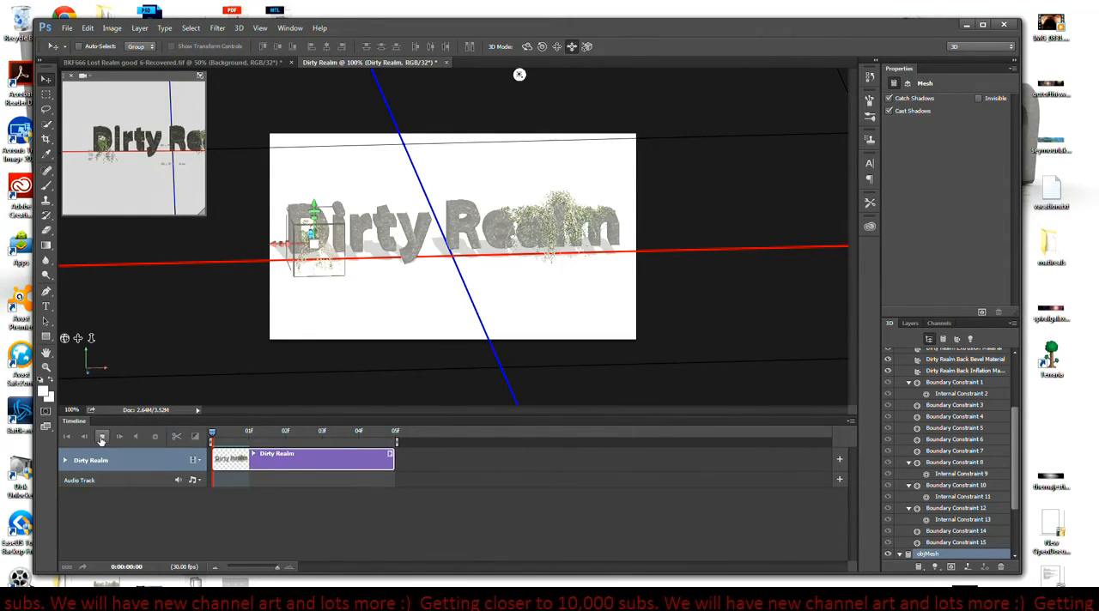
click(102, 437)
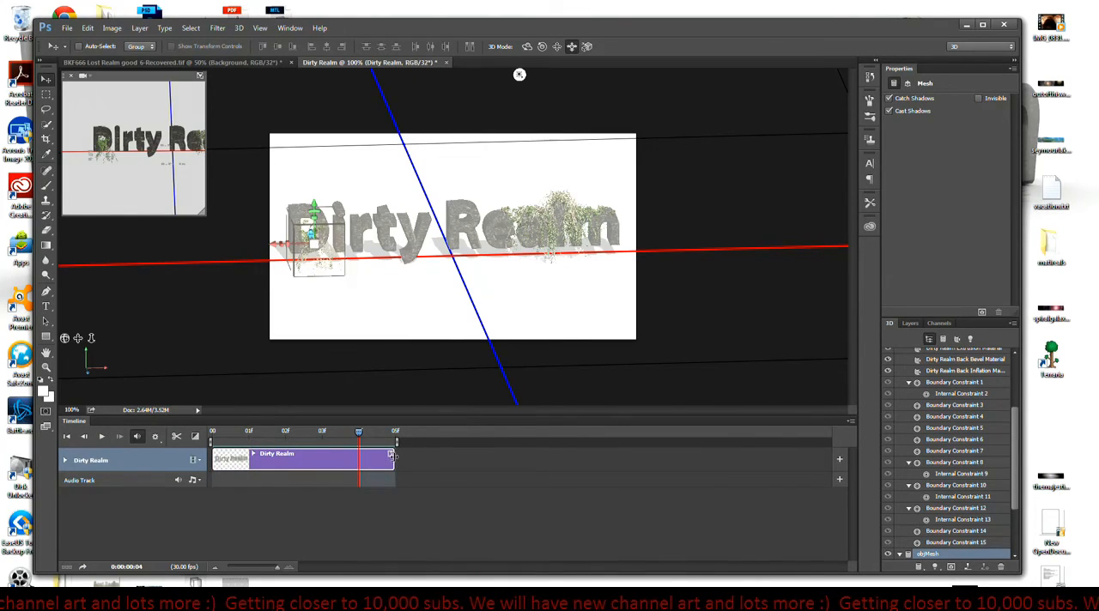
- Try extending the Dirty Realm clip to a 15-frame duration, and bring its end back to 5 frames
drag(397, 462, 748, 463)
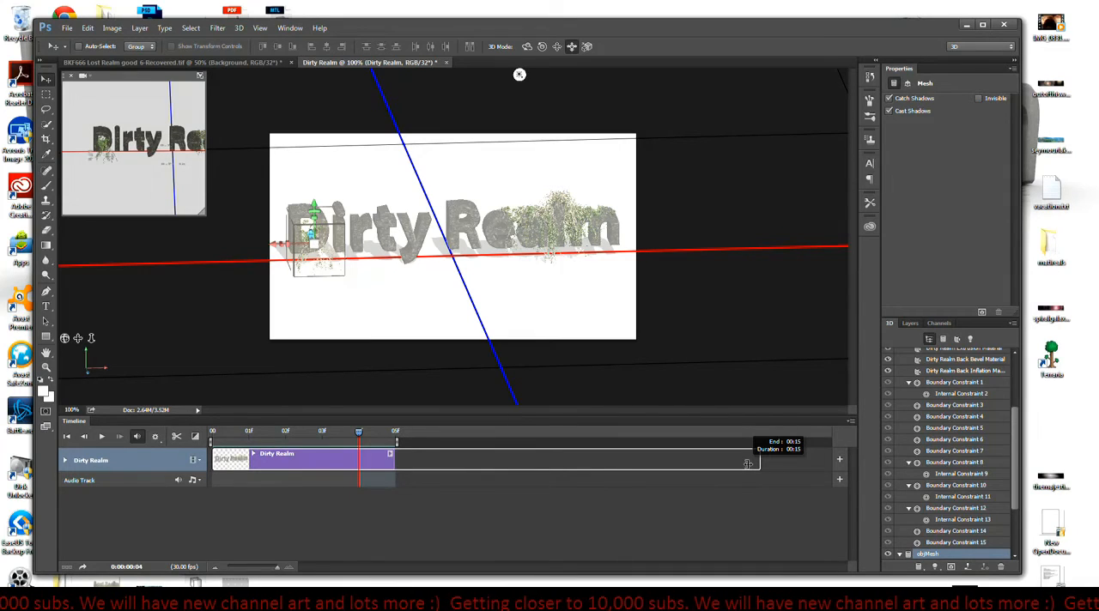
drag(748, 464, 402, 468)
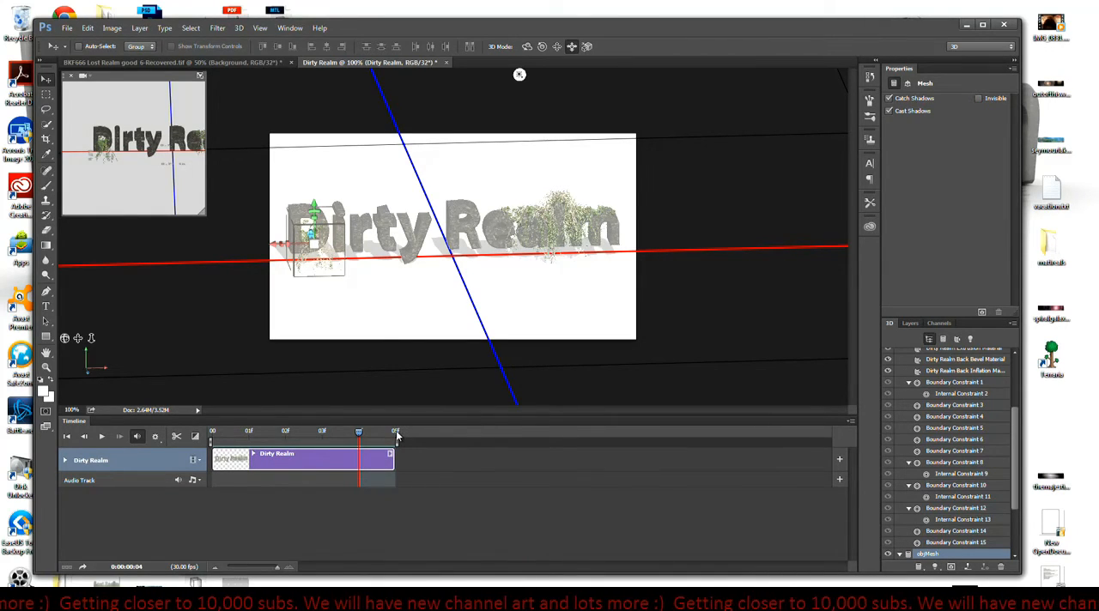
click(851, 421)
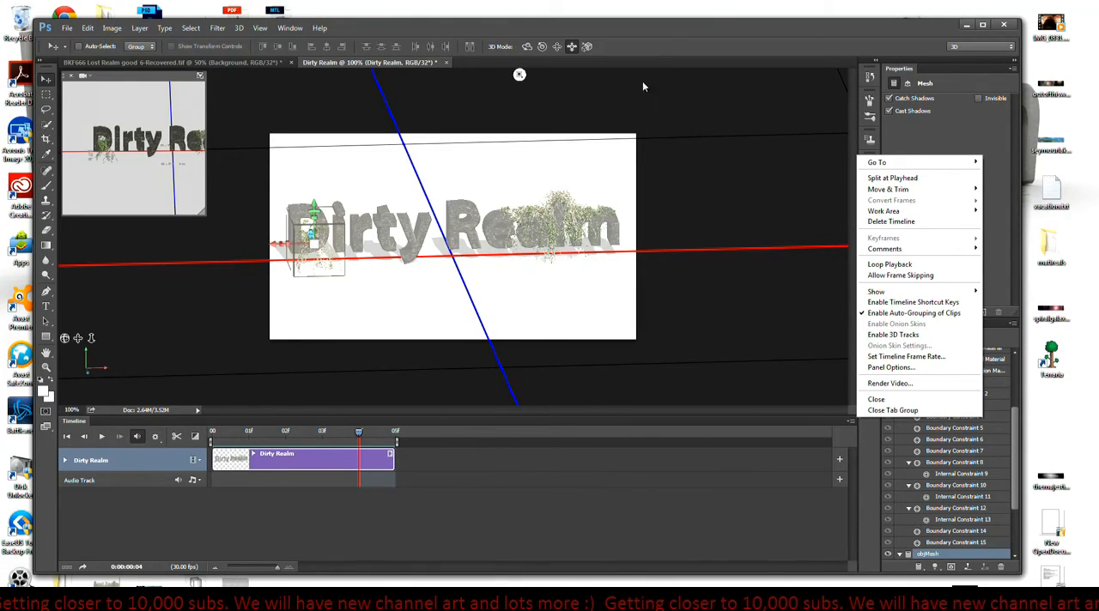
click(657, 27)
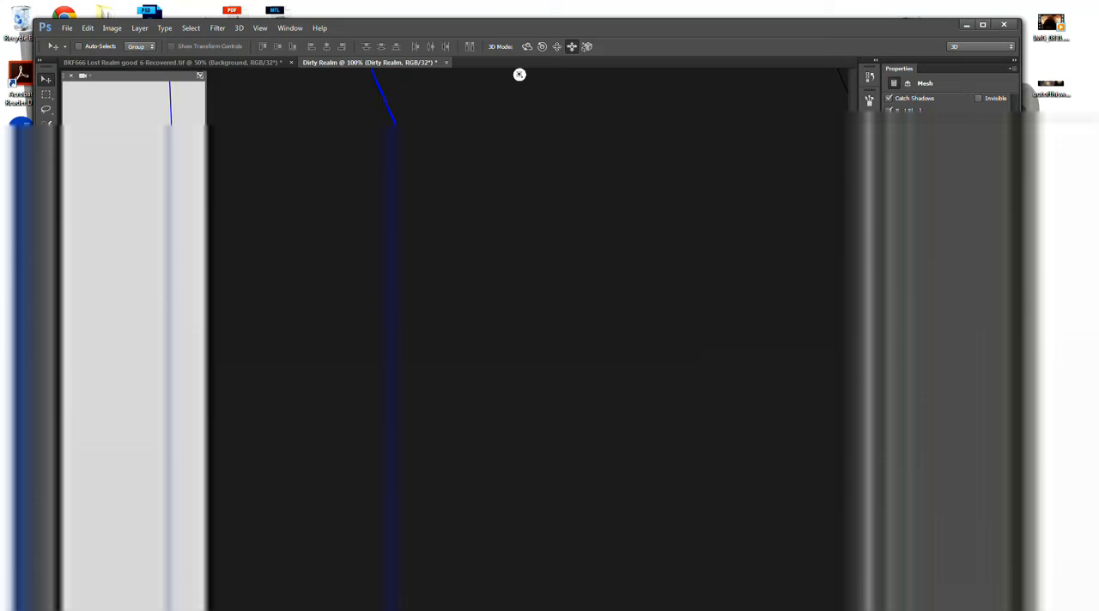
- Start rendering the Dirty Realm 3D scene
click(981, 313)
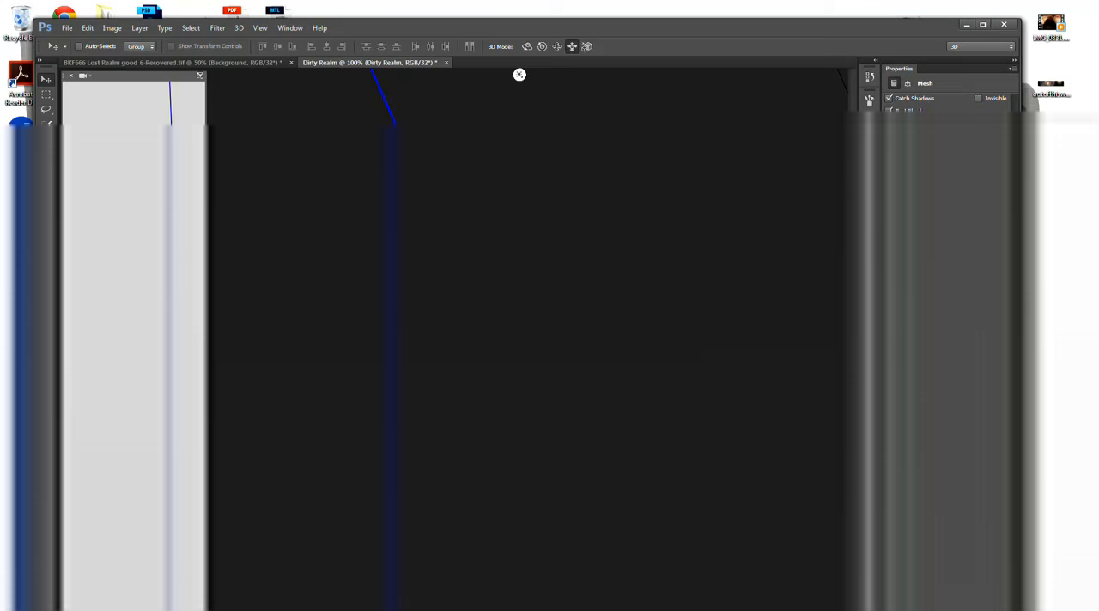